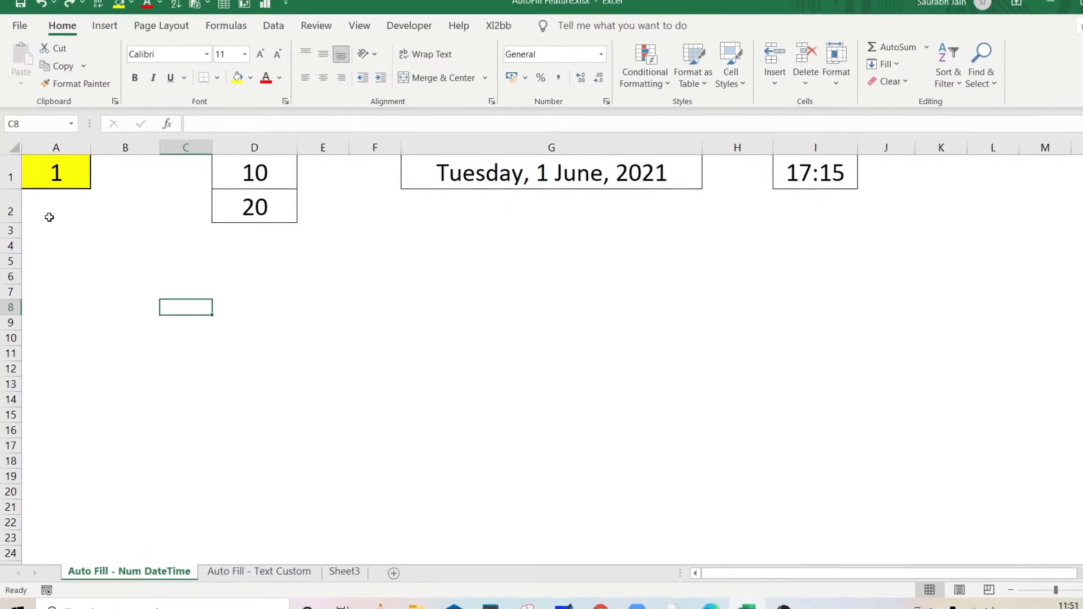
# - Autofill the number in A1 down through A7 and change the fill to Fill Series
pyautogui.click(67, 166)
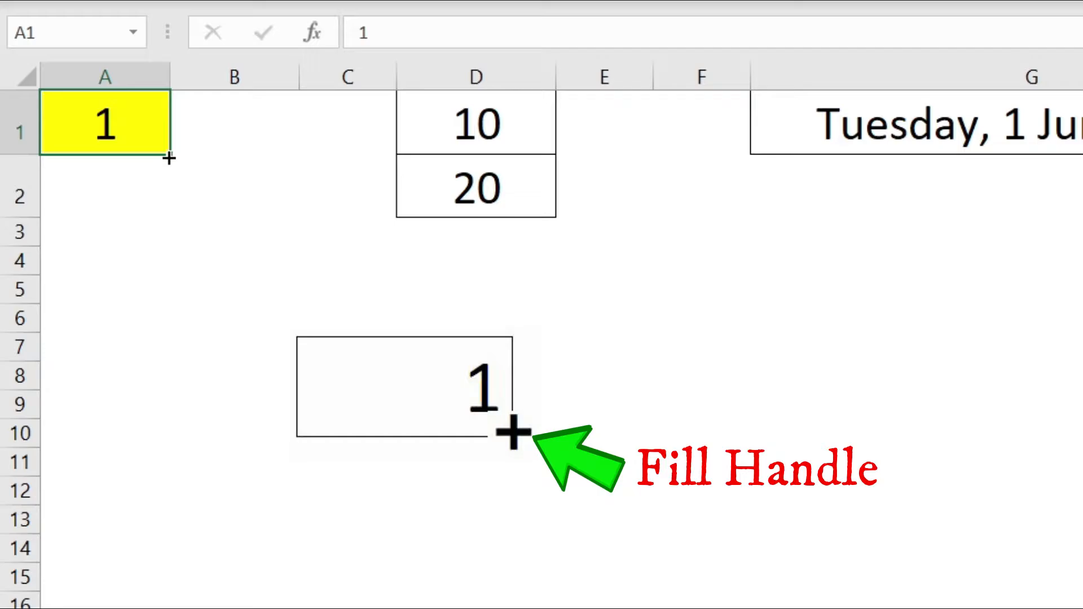
pyautogui.moveTo(170, 158); pyautogui.dragTo(172, 357)
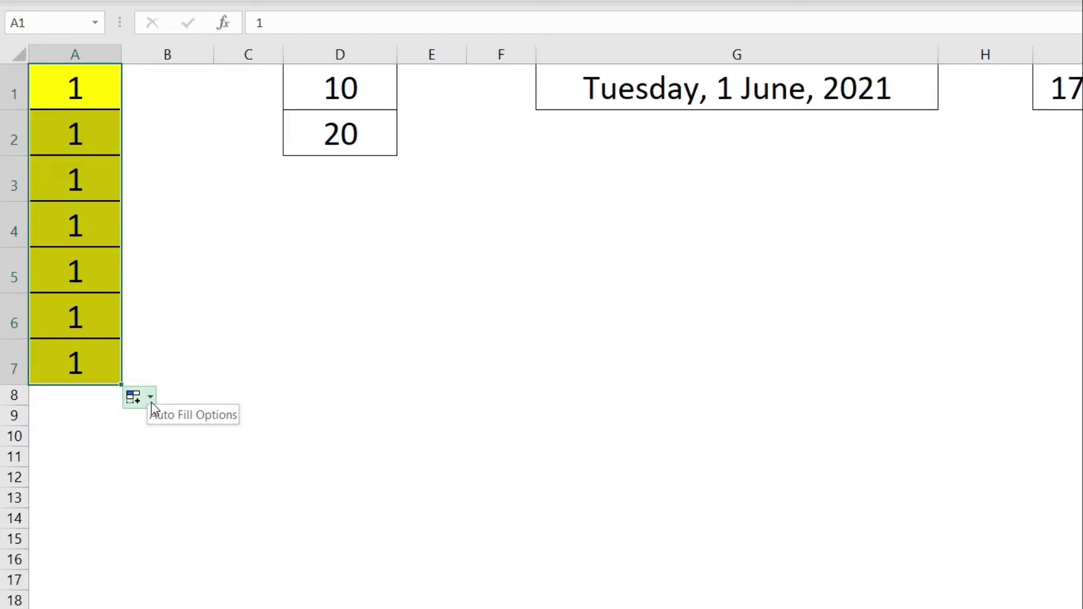
pyautogui.click(150, 398)
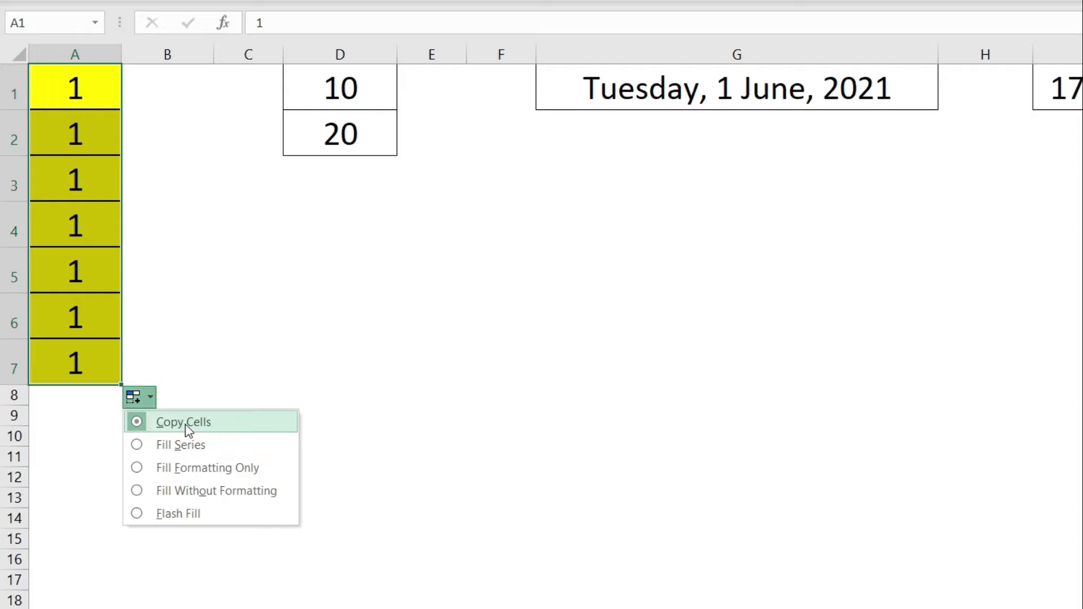
pyautogui.click(212, 455)
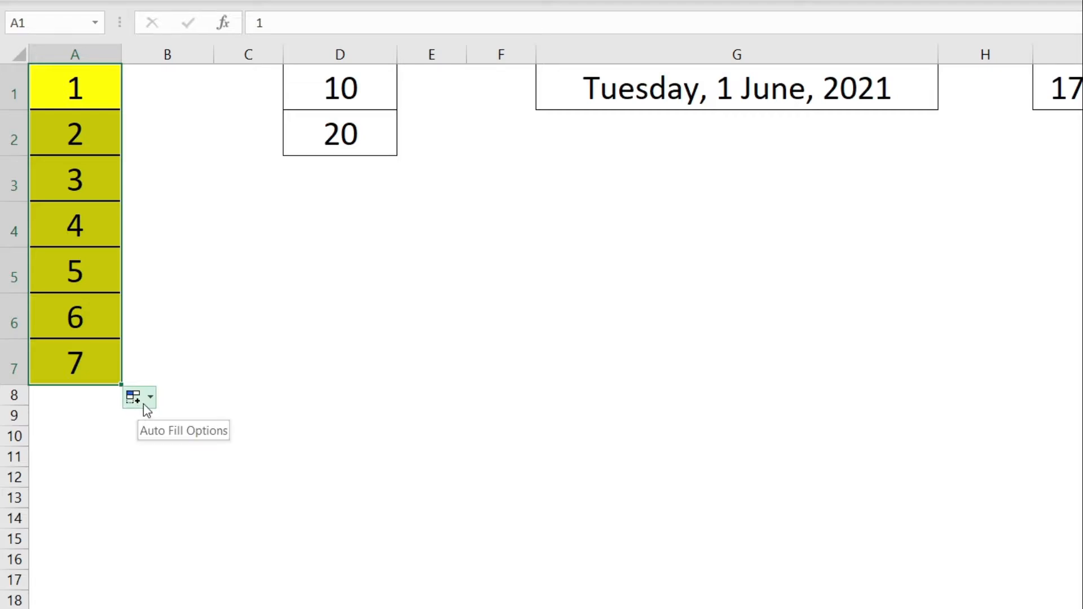
# - Change the A1:A7 fill to Fill Formatting Only, and switch it to Fill Without Formatting
pyautogui.click(150, 398)
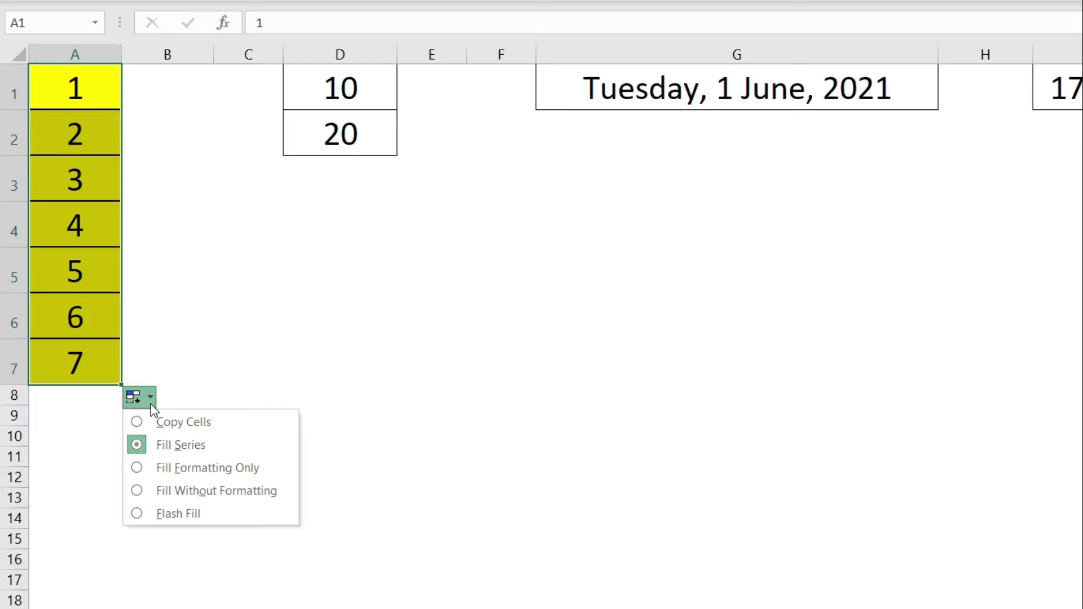
pyautogui.click(187, 470)
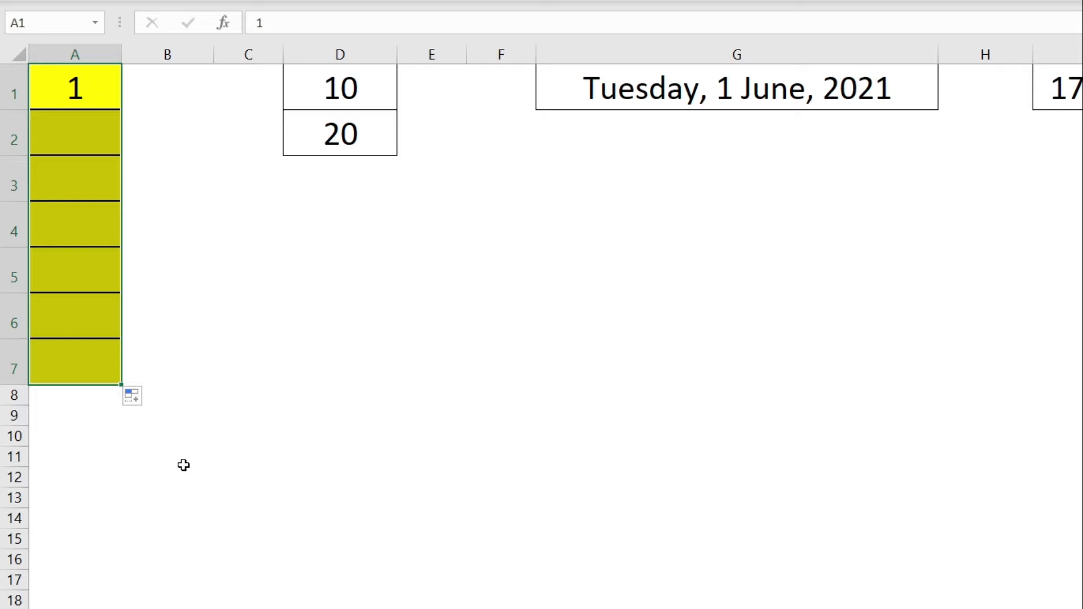
pyautogui.click(166, 395)
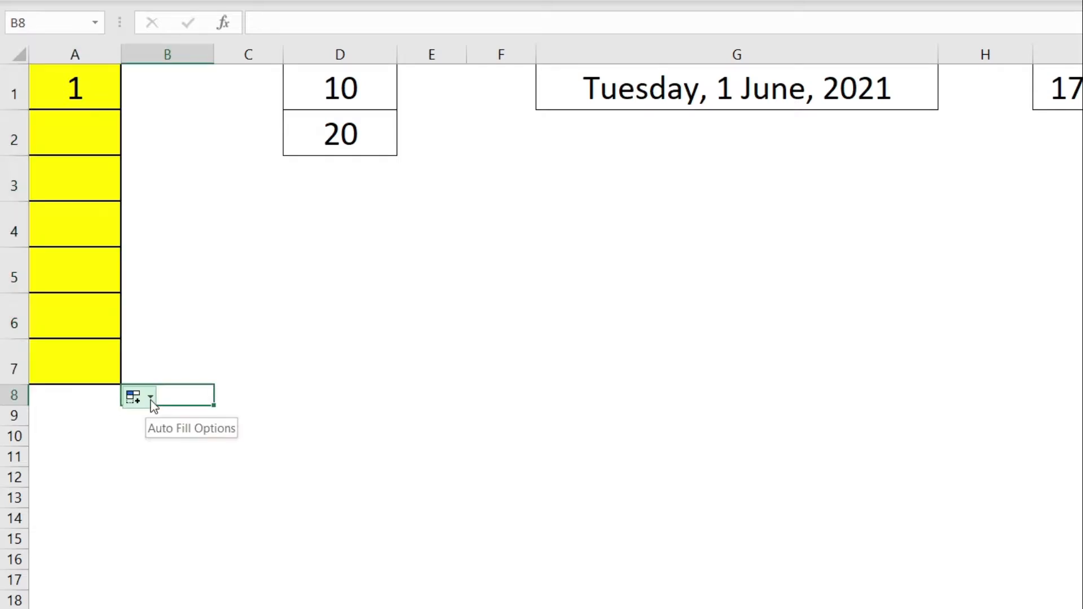
pyautogui.click(150, 397)
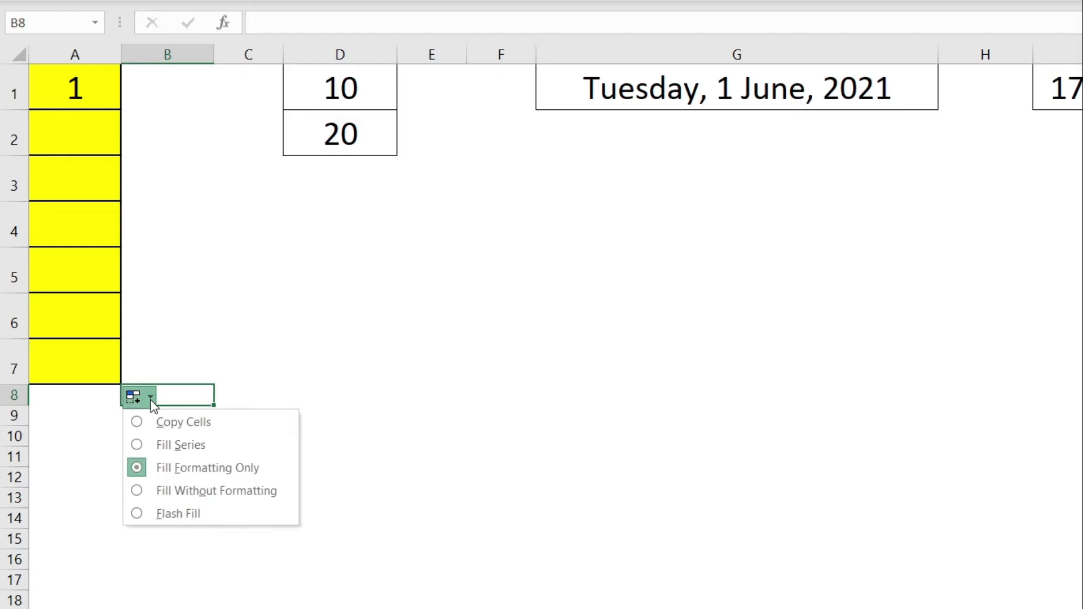
pyautogui.click(235, 492)
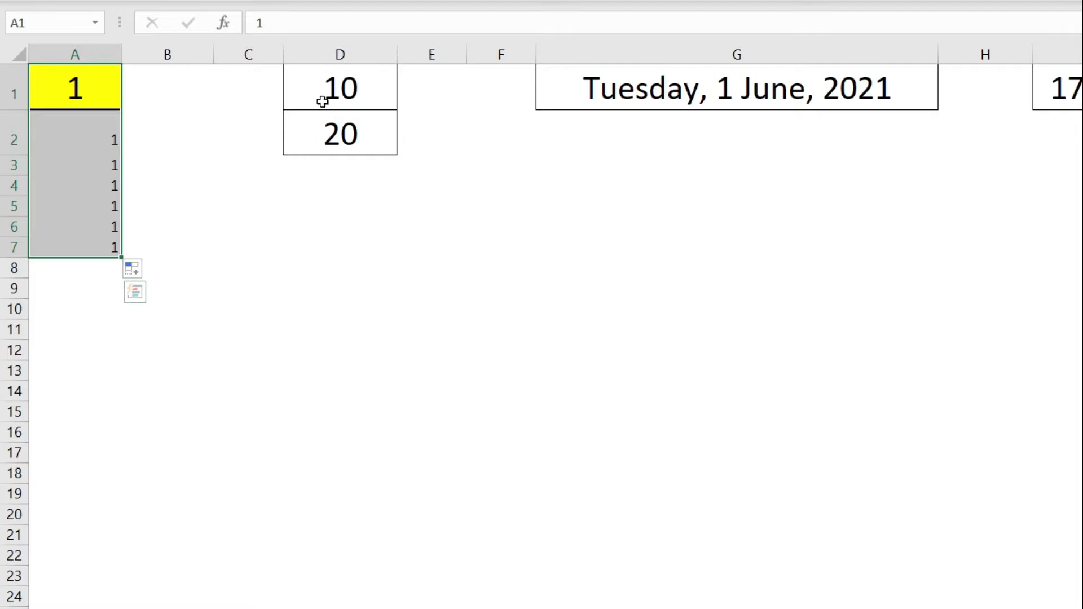
# - Autofill the 10, 20 pattern from D1:D2 down through D9 and change the fill to Copy Cells
pyautogui.moveTo(333, 104); pyautogui.dragTo(333, 127)
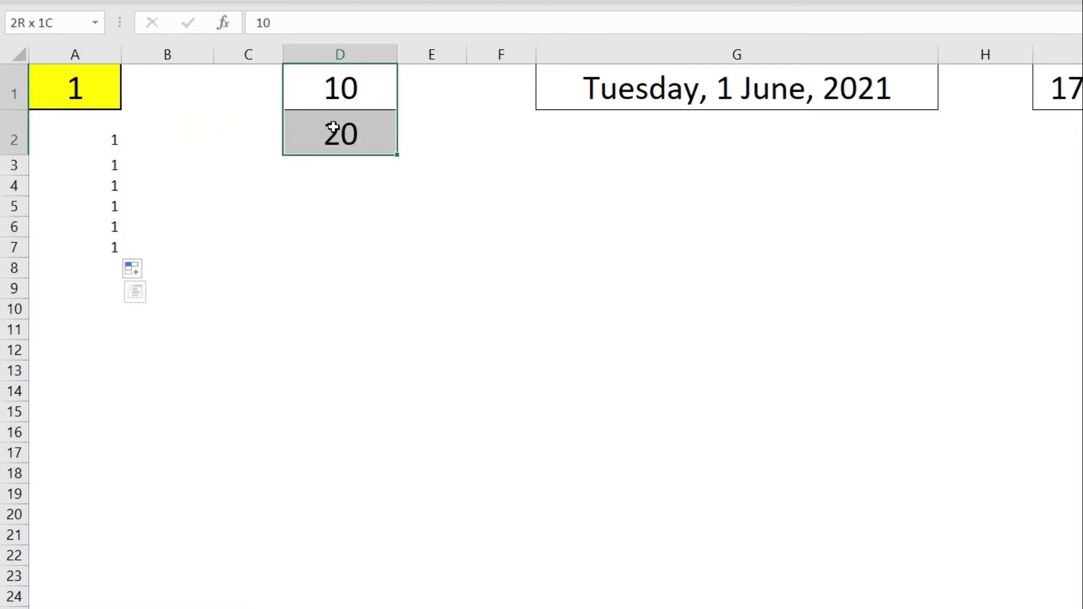
pyautogui.moveTo(332, 127); pyautogui.dragTo(332, 128)
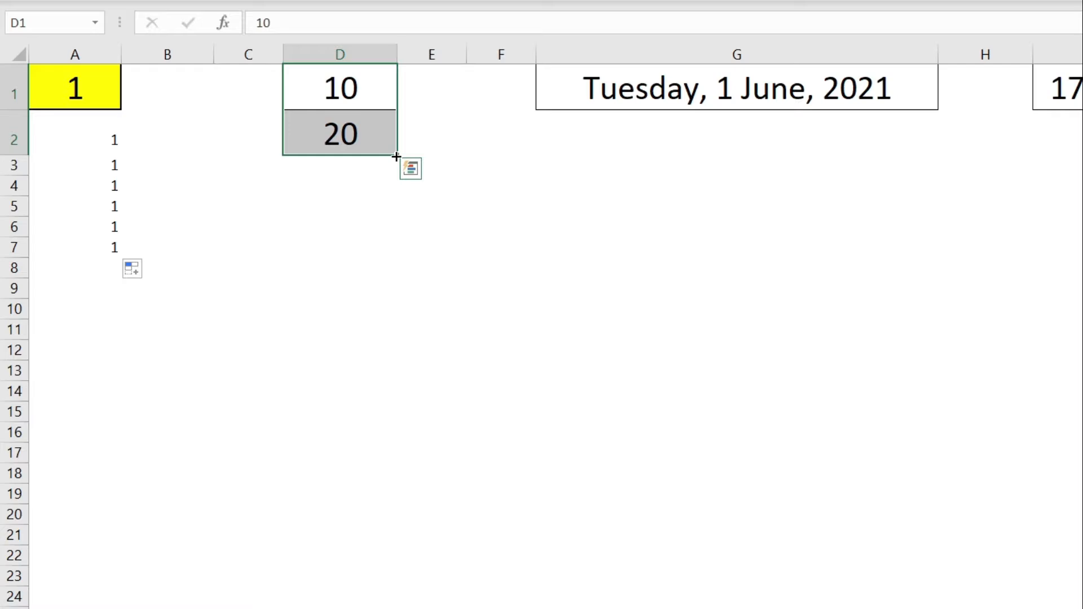
pyautogui.moveTo(396, 156); pyautogui.dragTo(405, 296)
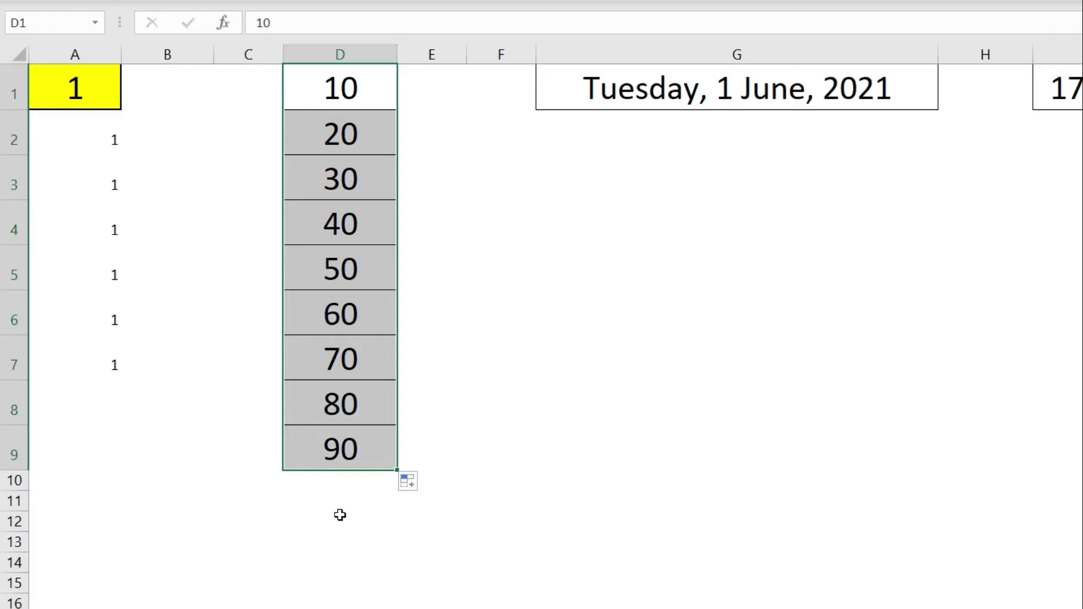
pyautogui.click(420, 486)
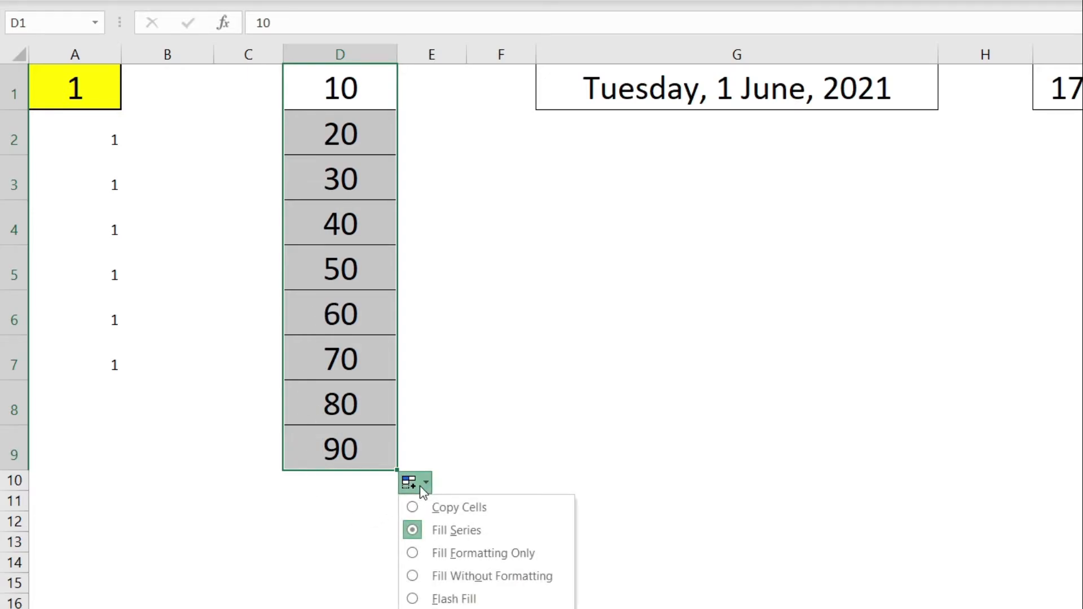
pyautogui.click(441, 507)
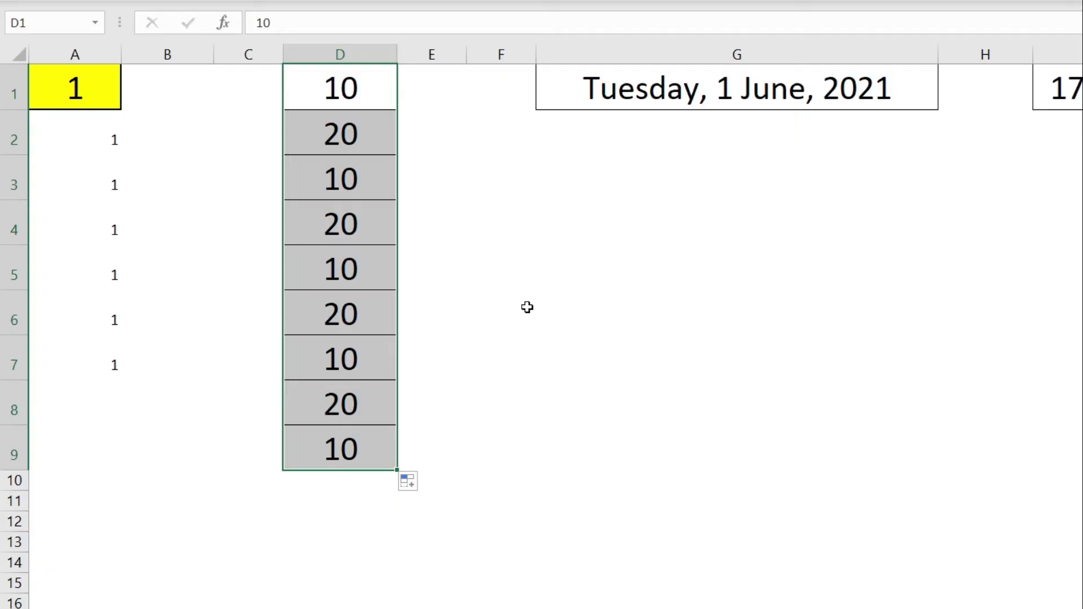
# - Autofill the date in G1 down through G5 and change the fill to Copy Cells
pyautogui.click(702, 92)
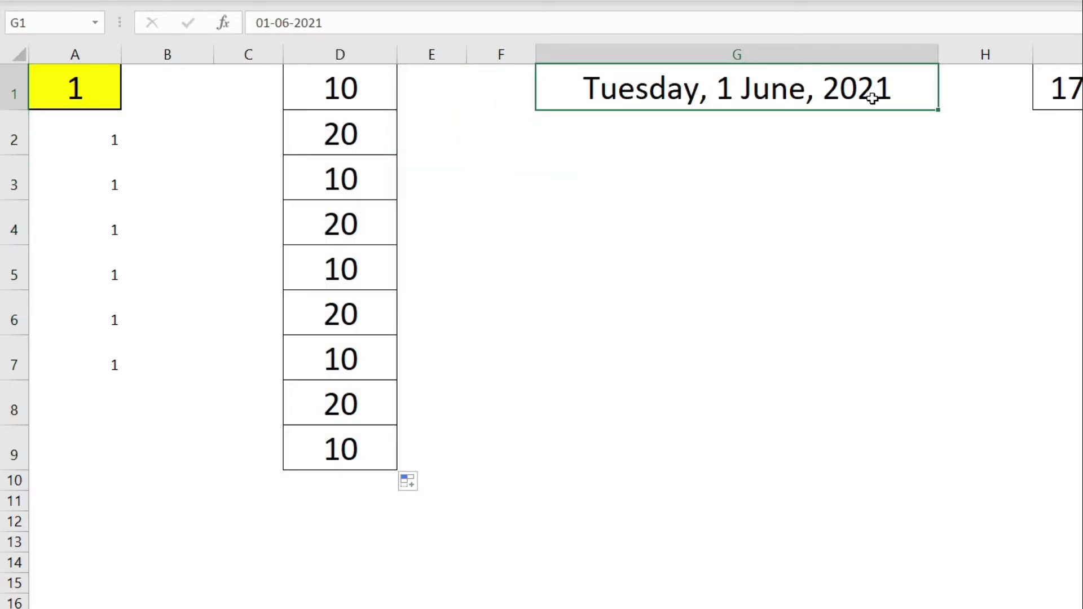
pyautogui.moveTo(939, 110); pyautogui.dragTo(922, 293)
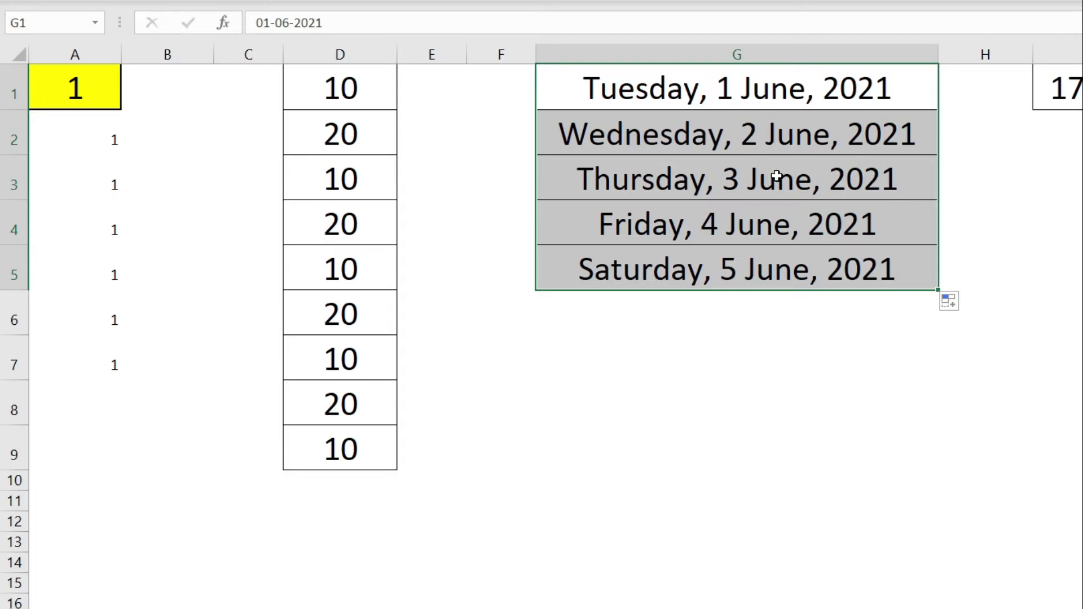
pyautogui.click(965, 309)
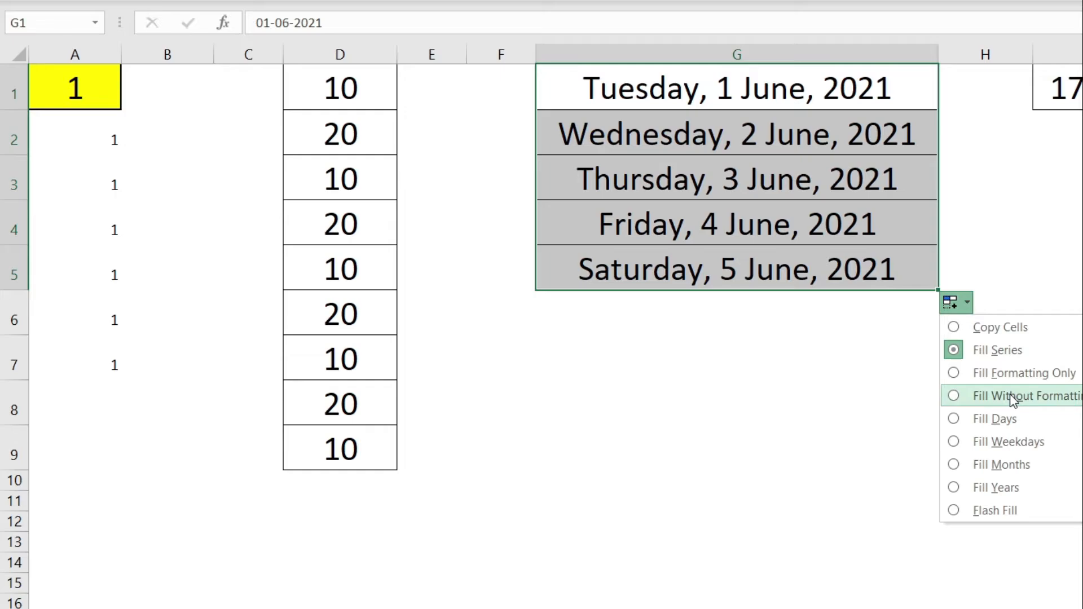
pyautogui.click(1010, 328)
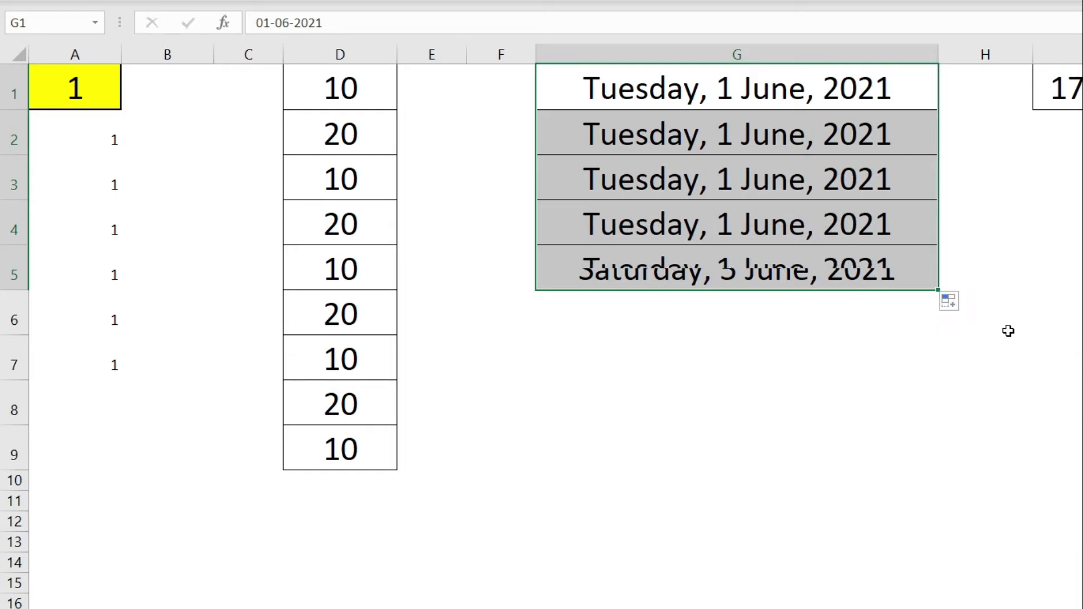
# - Change the G1:G5 date fill to Fill Weekdays, and switch it to Fill Months
pyautogui.click(968, 305)
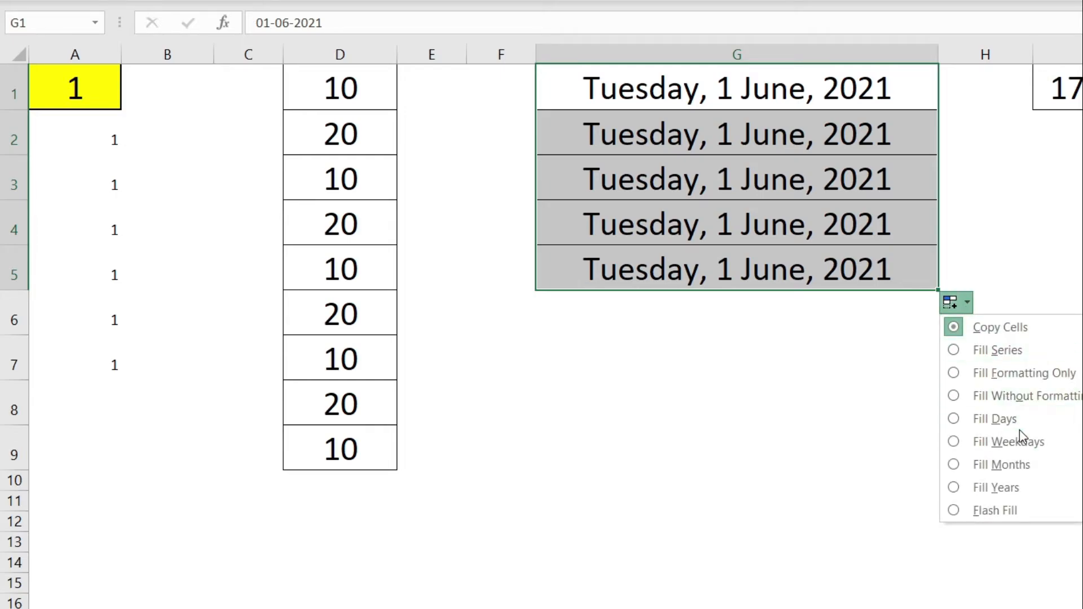
pyautogui.click(1051, 441)
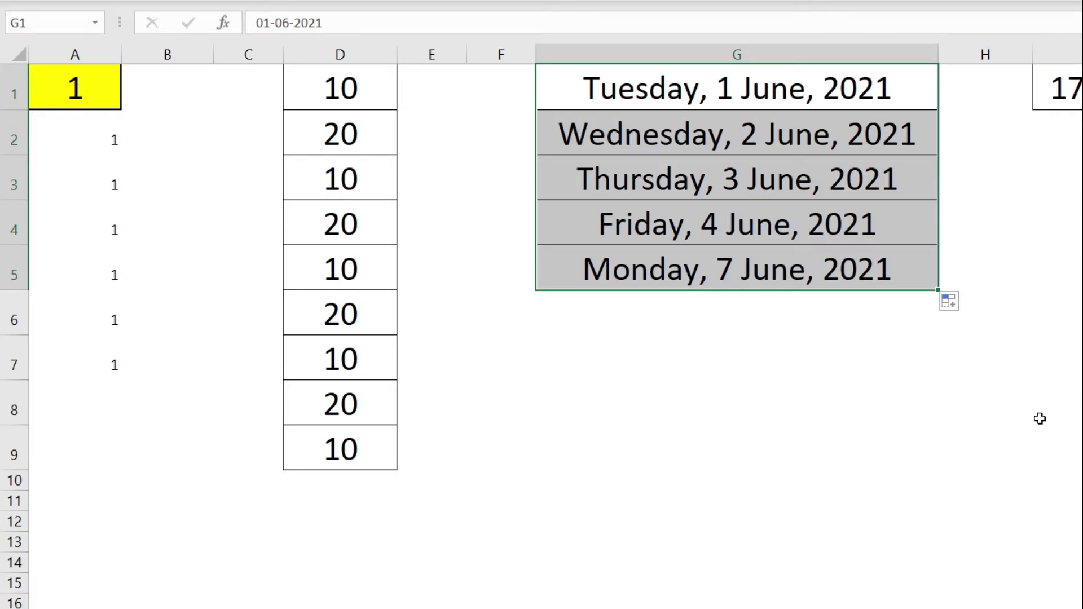
pyautogui.click(959, 305)
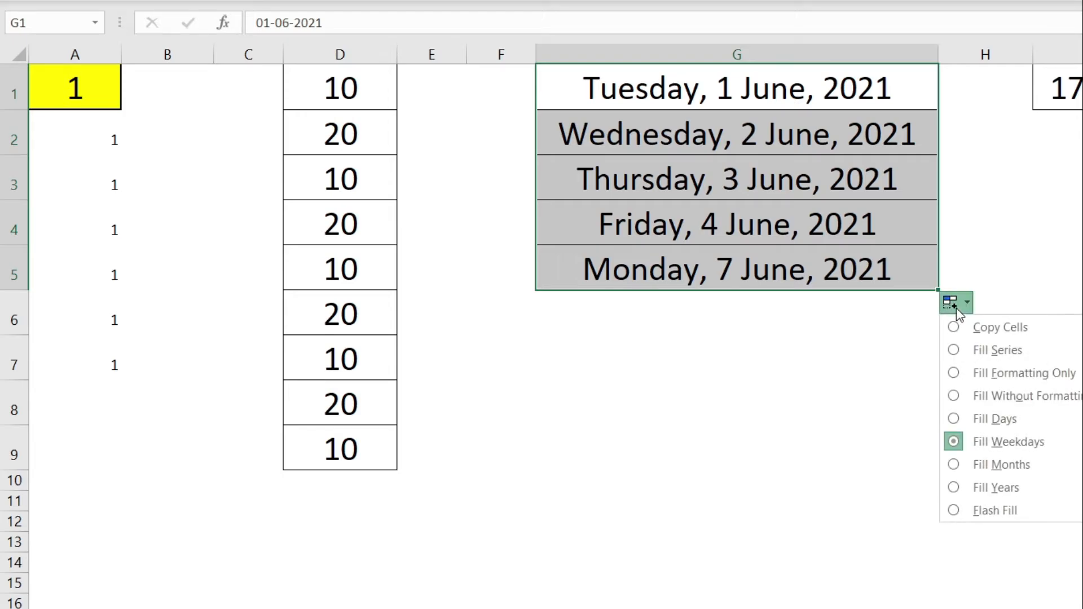
pyautogui.click(1031, 466)
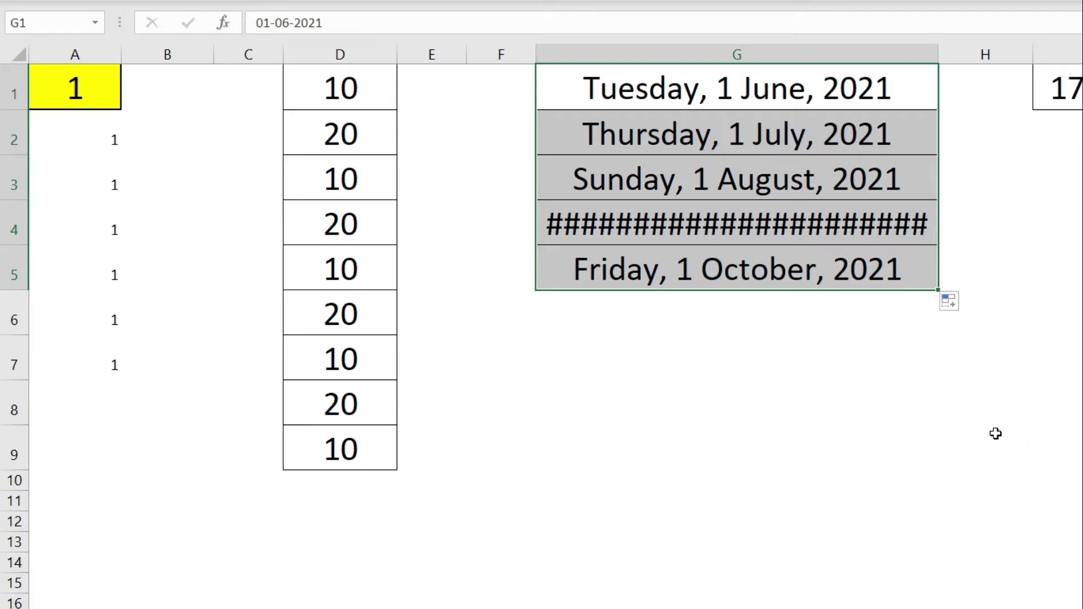
# - Autofit column G to its contents and change the G1:G5 date fill to Fill Years
pyautogui.doubleClick(939, 55)
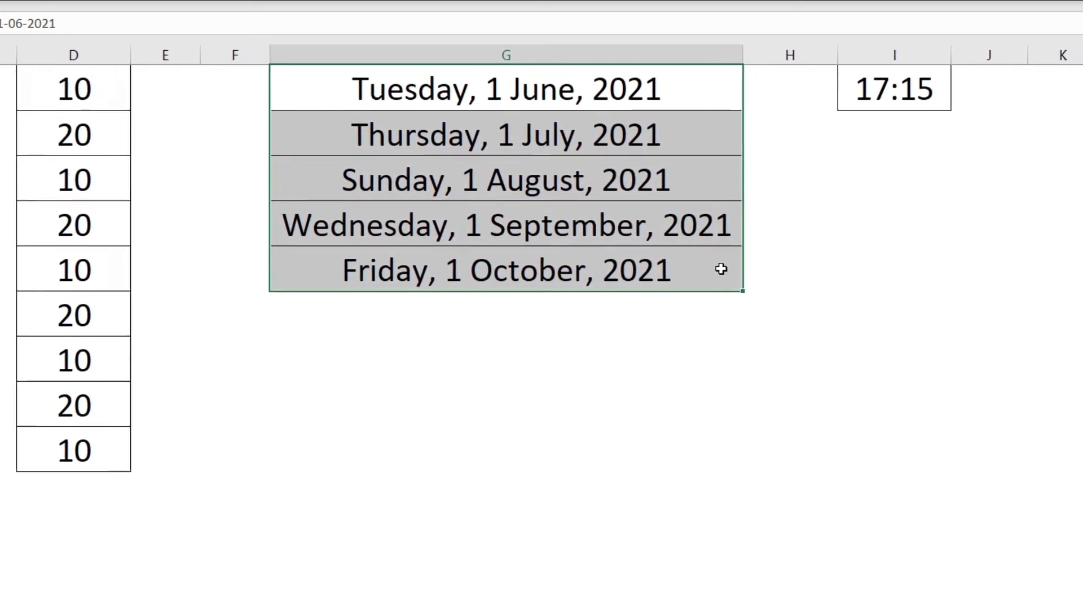
pyautogui.click(859, 306)
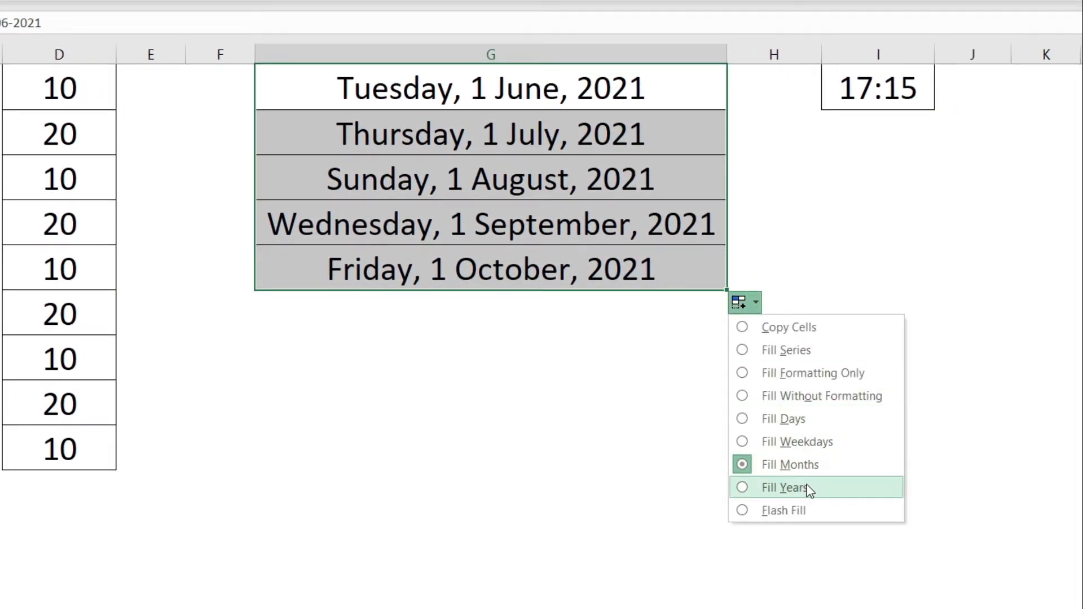
pyautogui.click(785, 487)
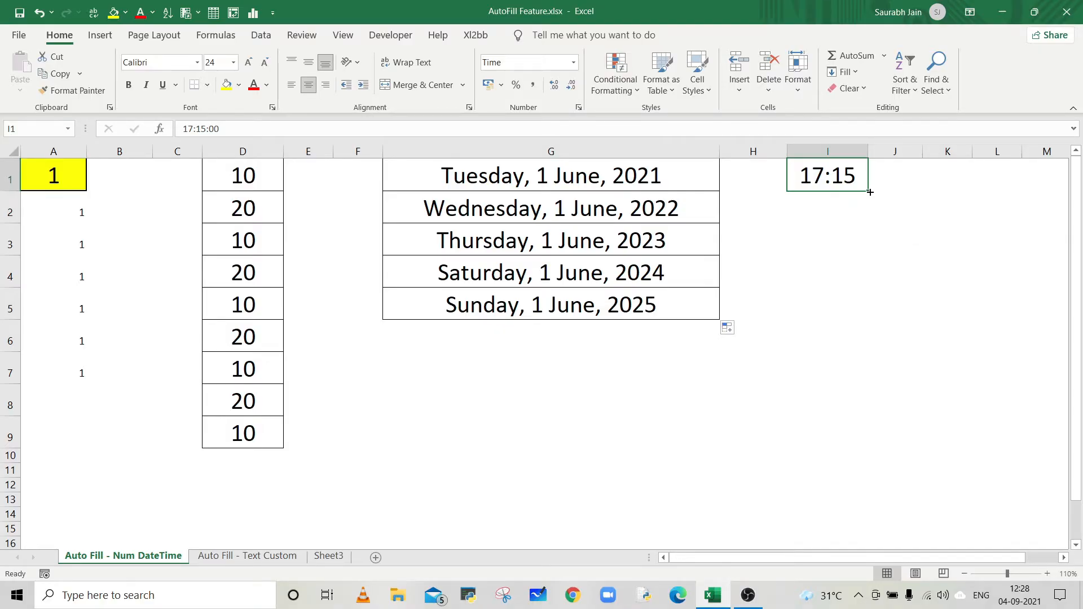
# - Autofill the time in I1 down through I5 and change the fill to Copy Cells
pyautogui.moveTo(868, 191); pyautogui.dragTo(869, 306)
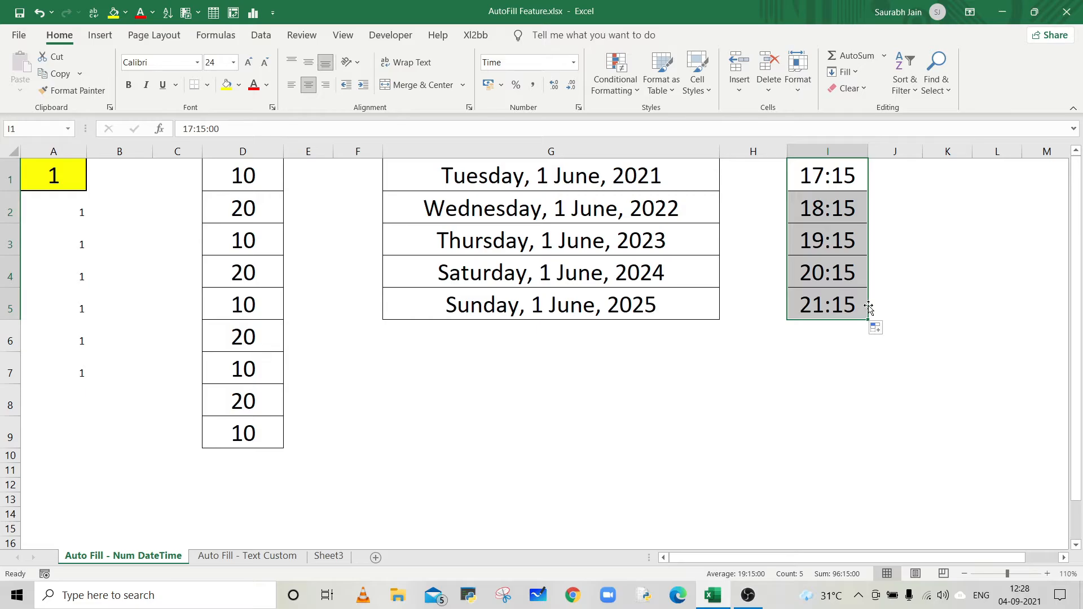
pyautogui.click(878, 329)
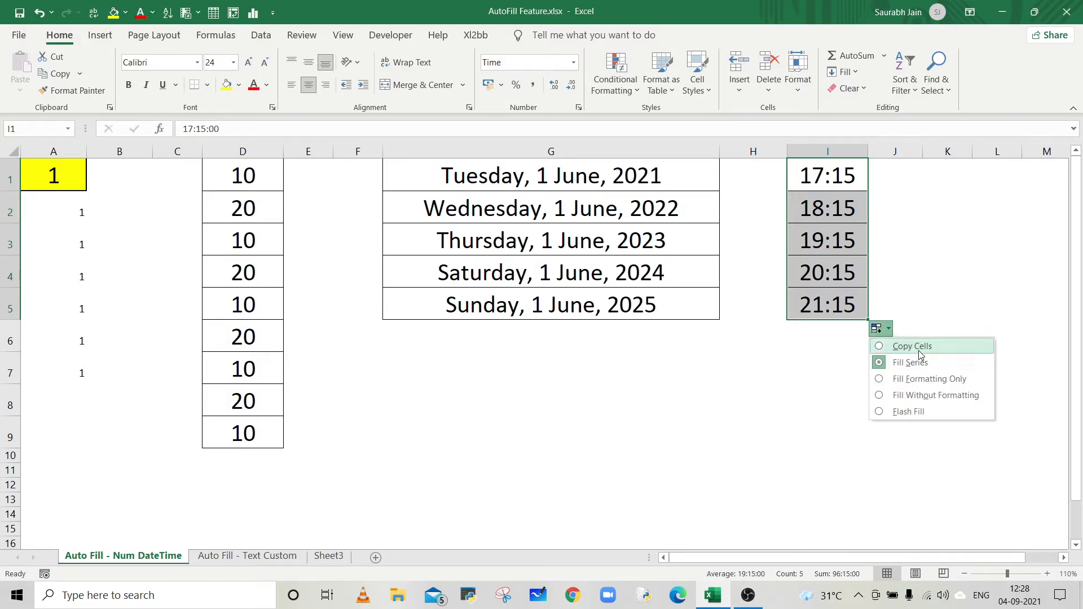
pyautogui.click(918, 348)
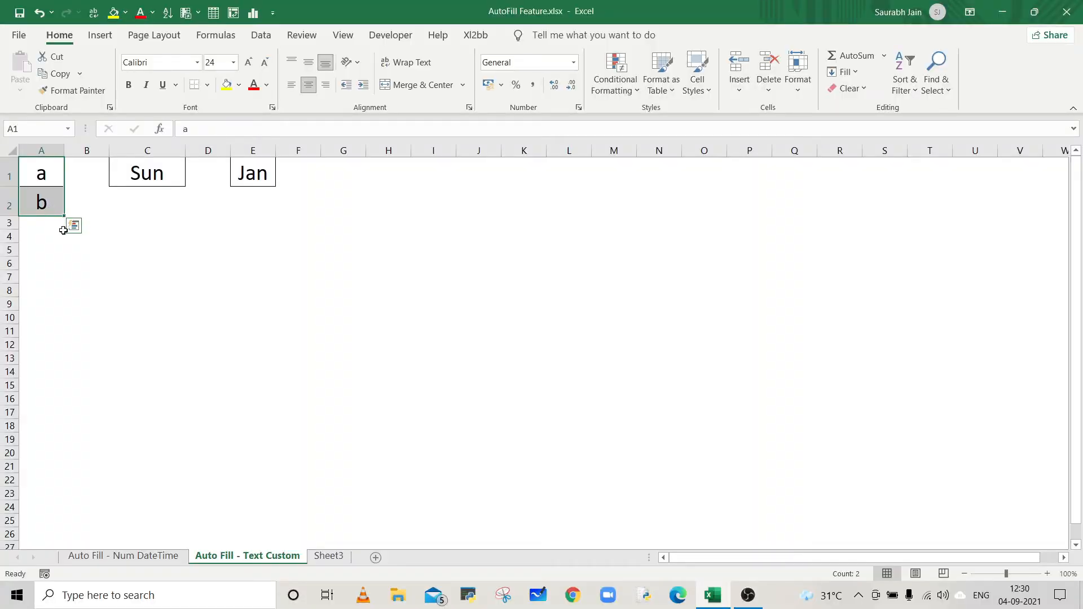
# - On the Auto Fill - Text Custom sheet, autofill the a, b pattern through A13 and the weekday Sun from C1 through C6
pyautogui.moveTo(63, 217); pyautogui.dragTo(70, 361)
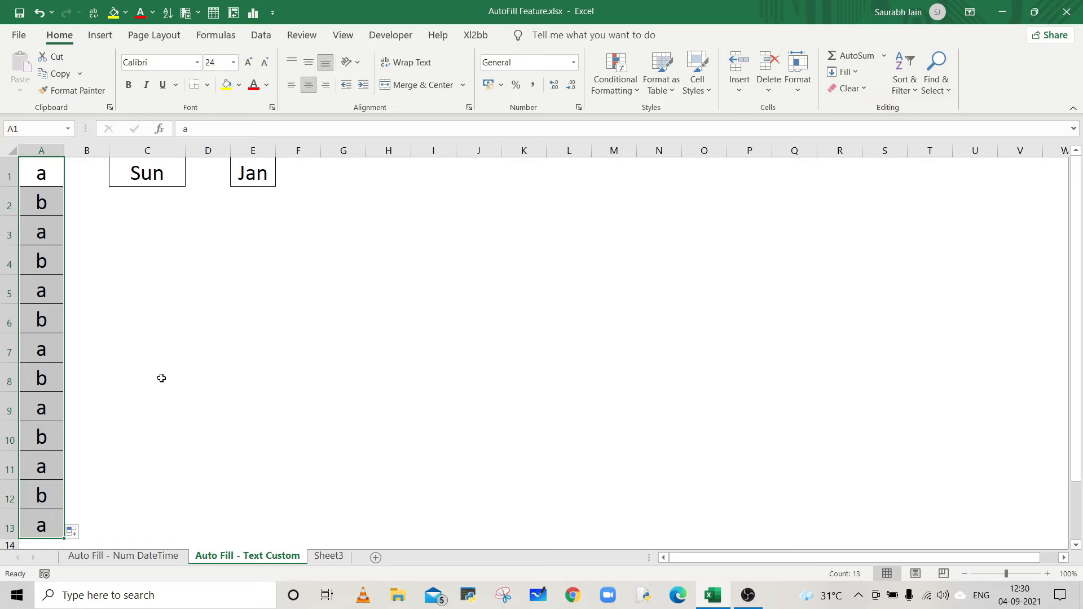
pyautogui.click(157, 175)
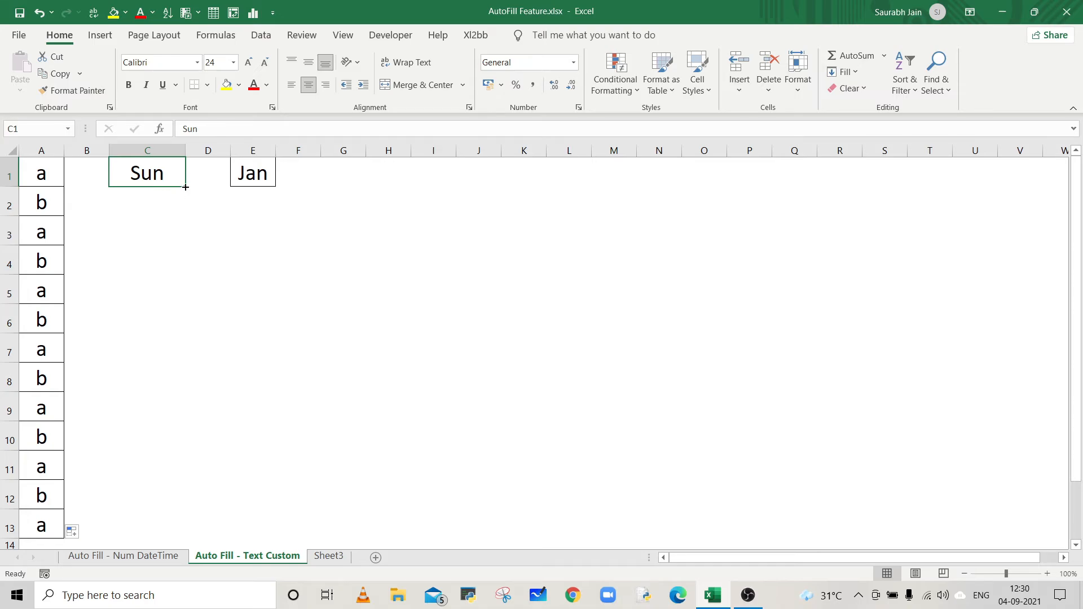
pyautogui.moveTo(185, 187); pyautogui.dragTo(191, 324)
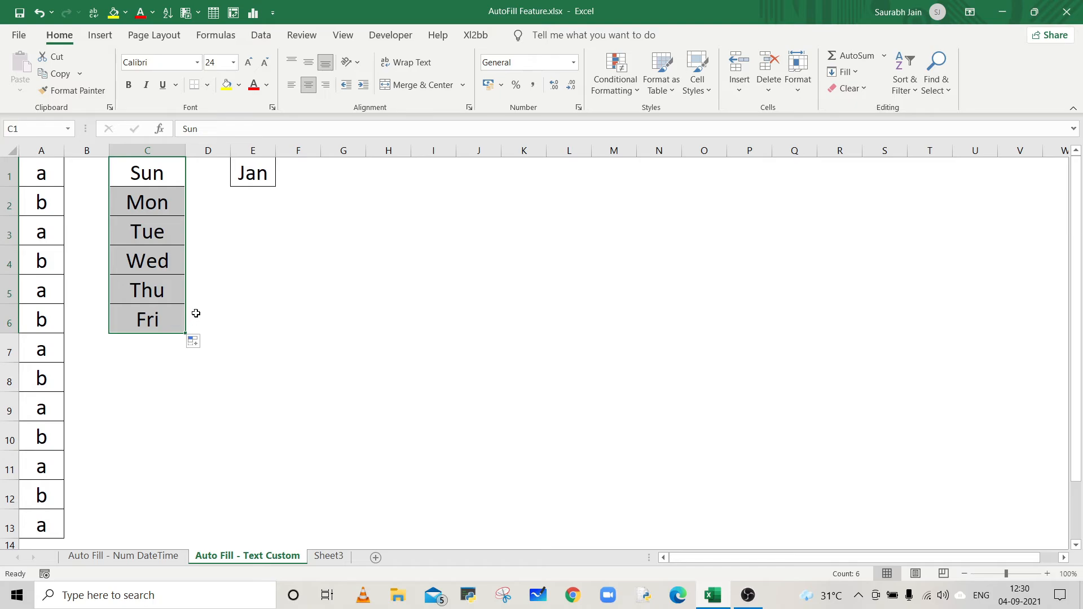
# - Autofill the month Jan from E1 down through E6
pyautogui.click(263, 174)
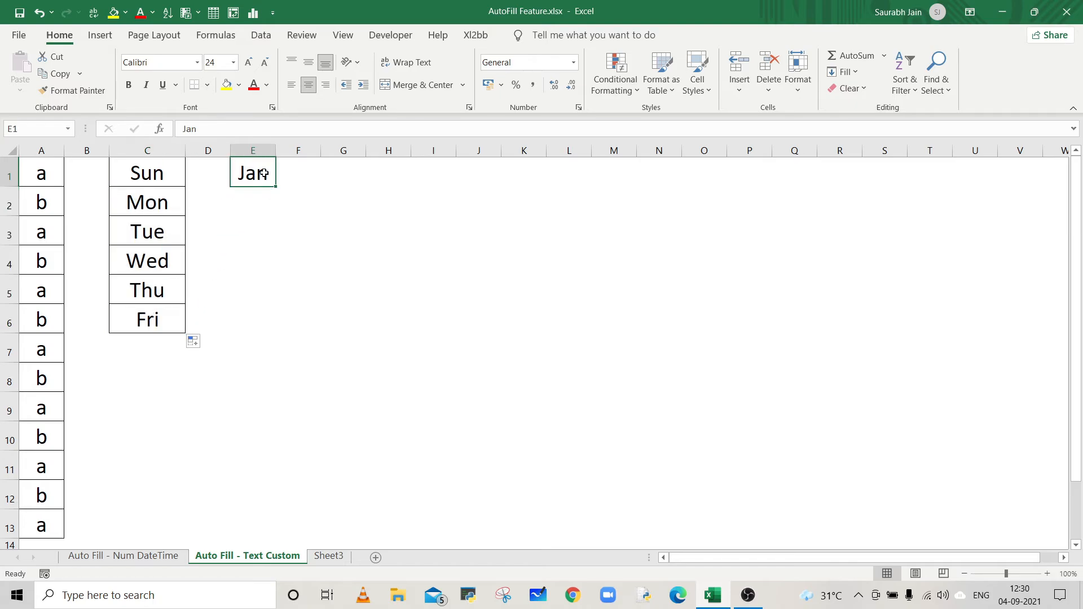
pyautogui.moveTo(277, 188); pyautogui.dragTo(287, 337)
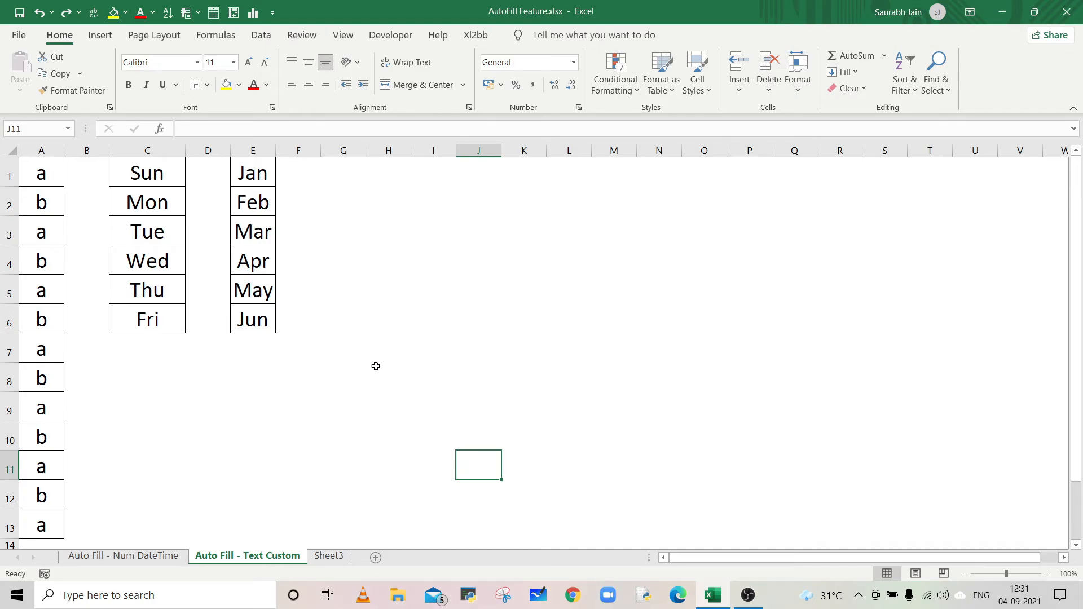
# - Open the Custom Lists editor from the General section of Excel's advanced options
pyautogui.click(21, 37)
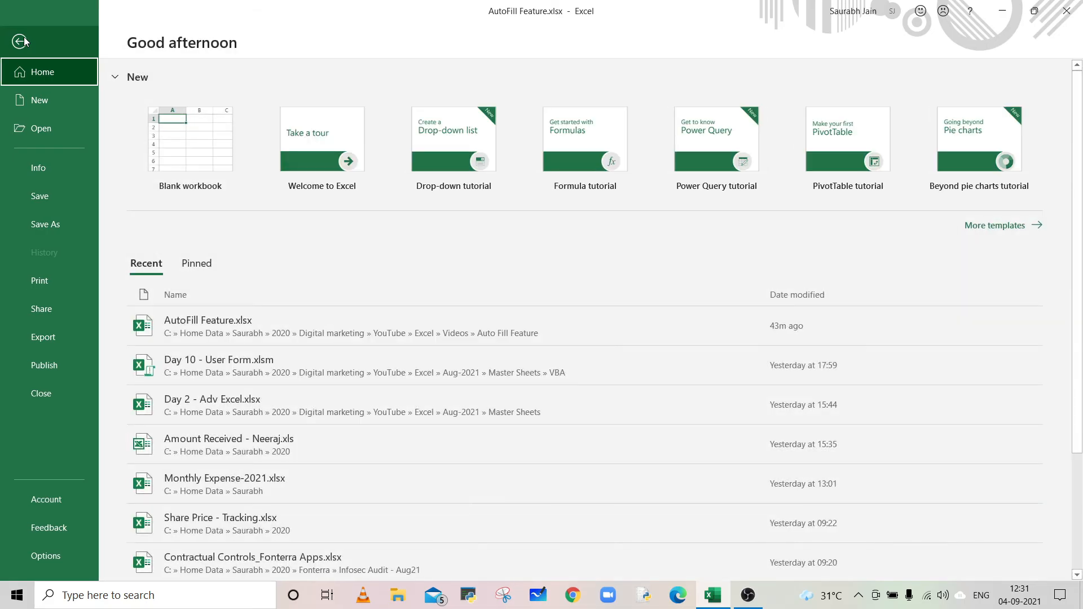
pyautogui.click(64, 556)
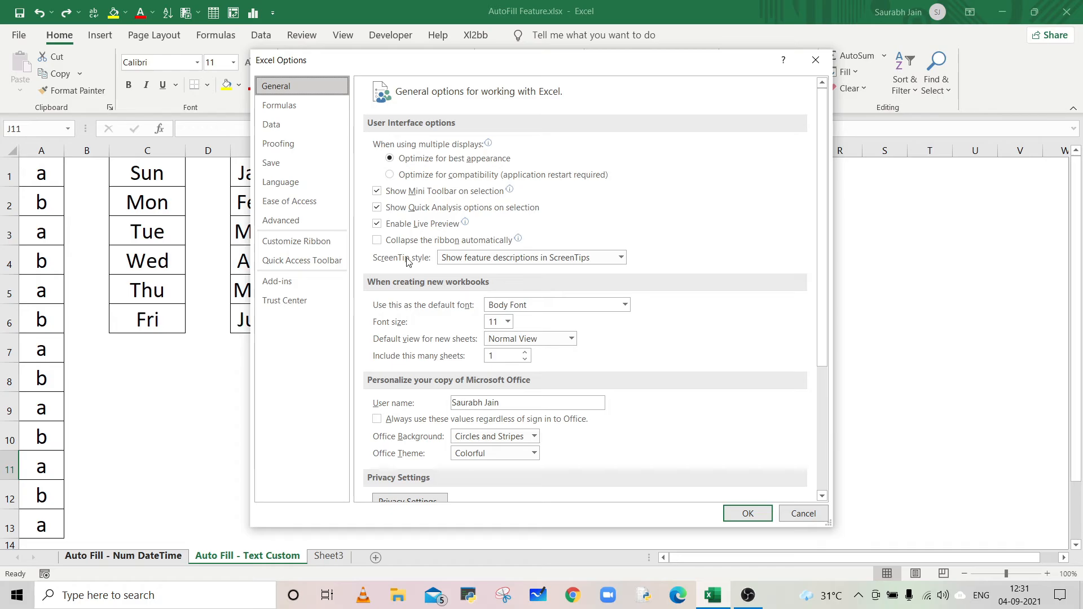
pyautogui.click(285, 223)
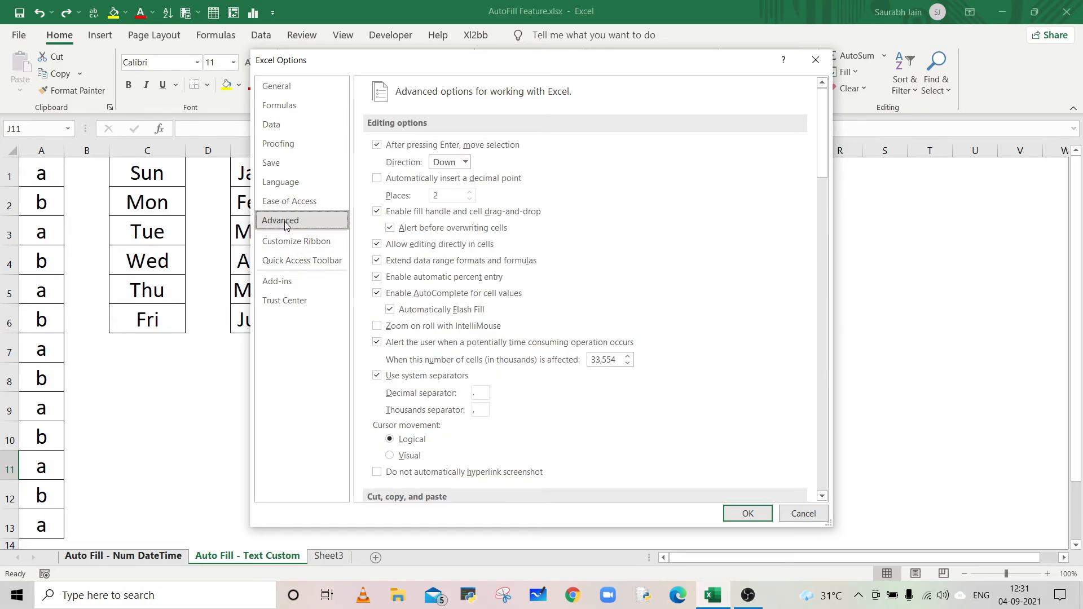
pyautogui.moveTo(822, 152); pyautogui.dragTo(825, 490)
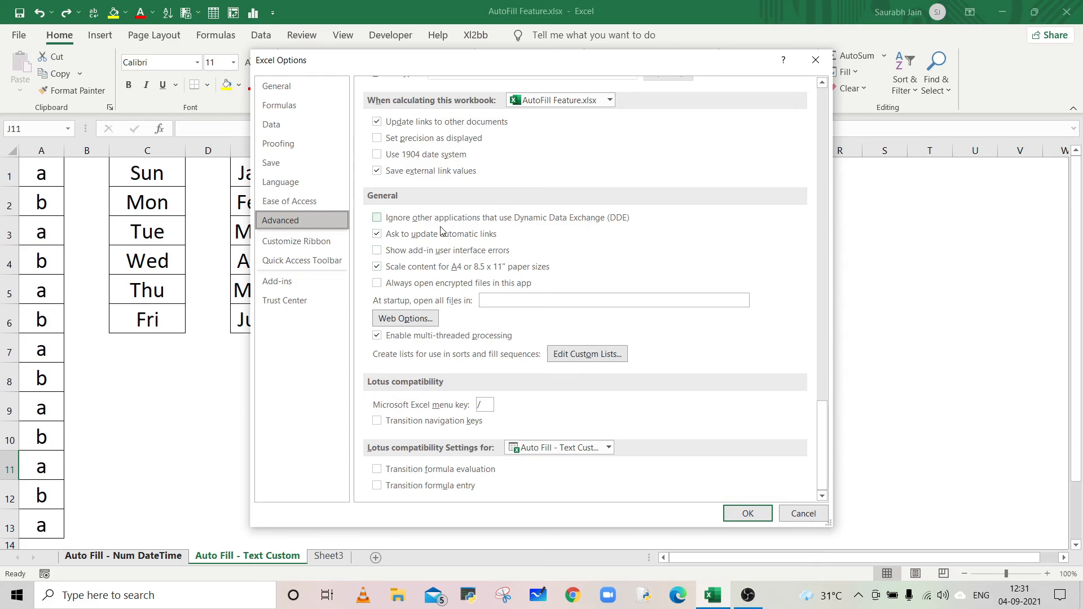
pyautogui.click(605, 356)
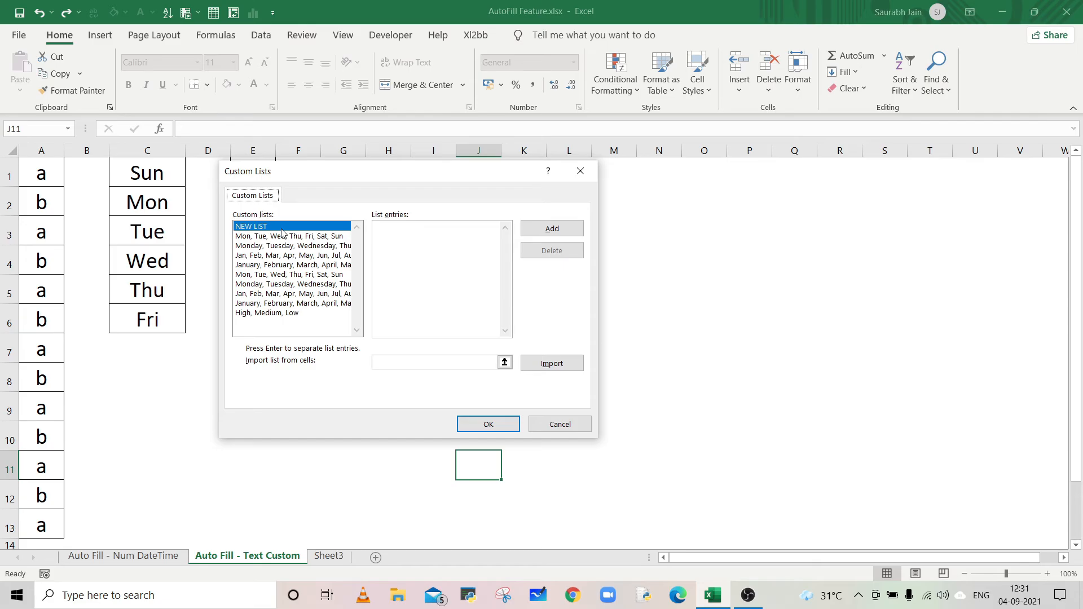
# - Add a new custom list with the letters A to Z as separate entries and accept the options
pyautogui.click(399, 243)
pyautogui.write('AB C D E F G H I J K L M')
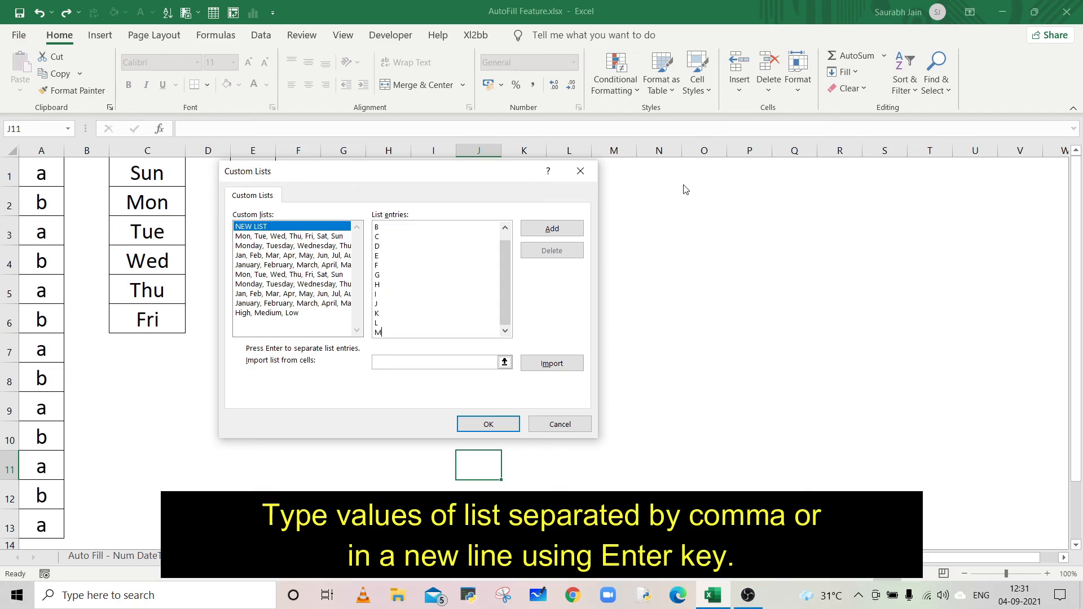
pyautogui.write(' N O P Q R S T U V W ')
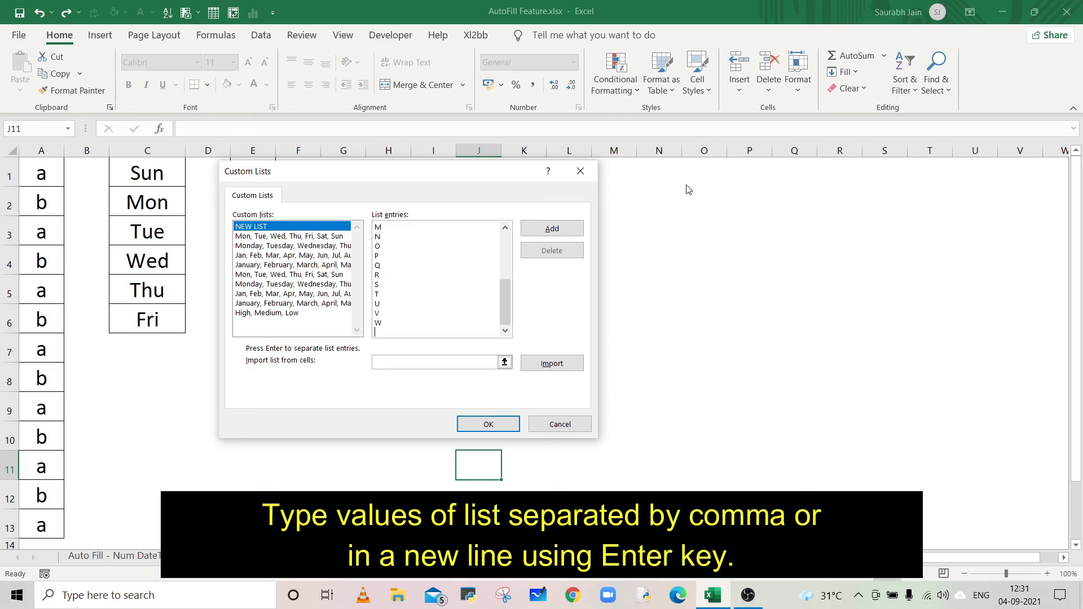
pyautogui.write('X Y Z')
pyautogui.click(563, 236)
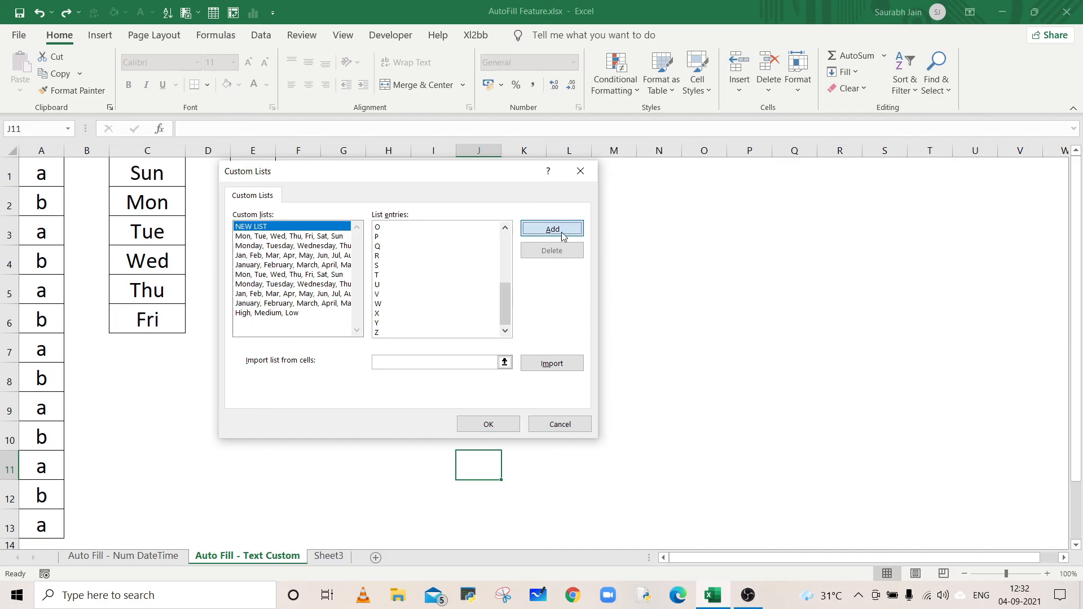
pyautogui.click(488, 426)
pyautogui.click(738, 516)
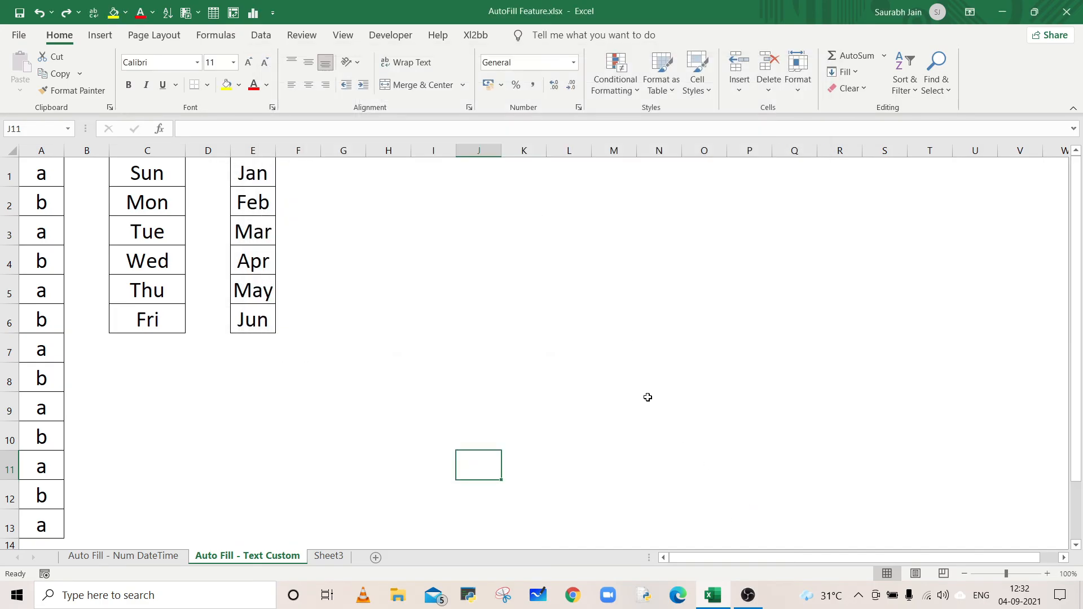
# - Enter A in cell I1 and autofill it down through I10
pyautogui.click(442, 166)
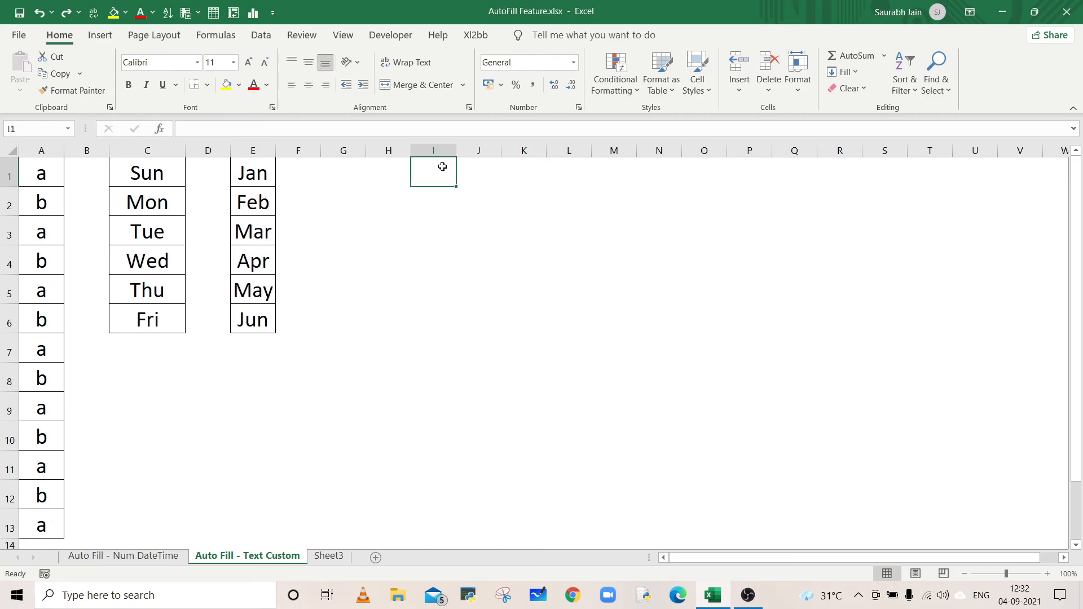
pyautogui.write('A')
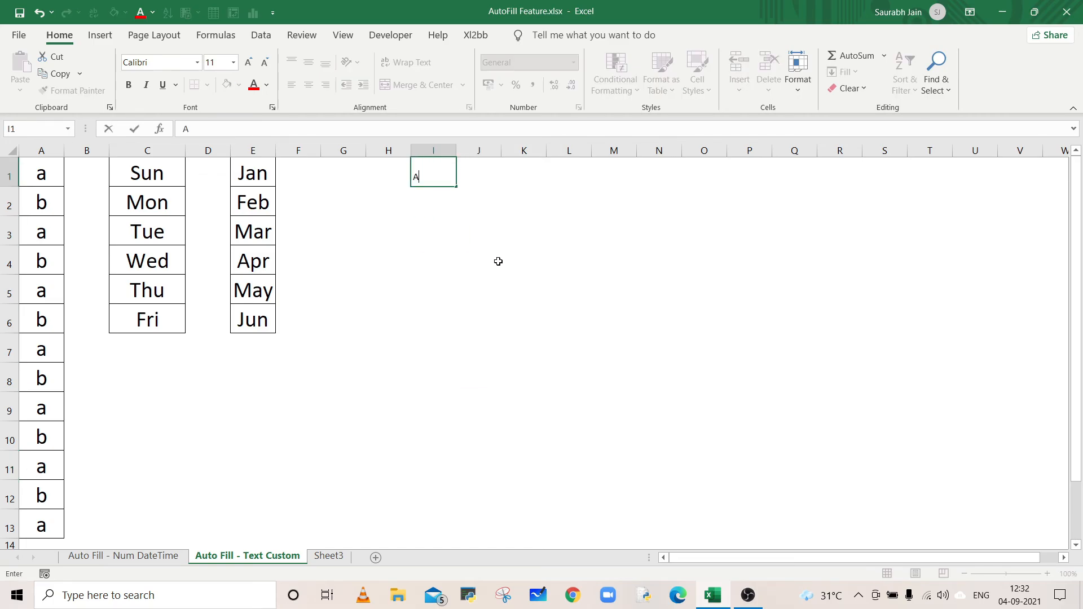
pyautogui.hotkey('ctrl', 'Return')
pyautogui.moveTo(456, 188); pyautogui.dragTo(443, 463)
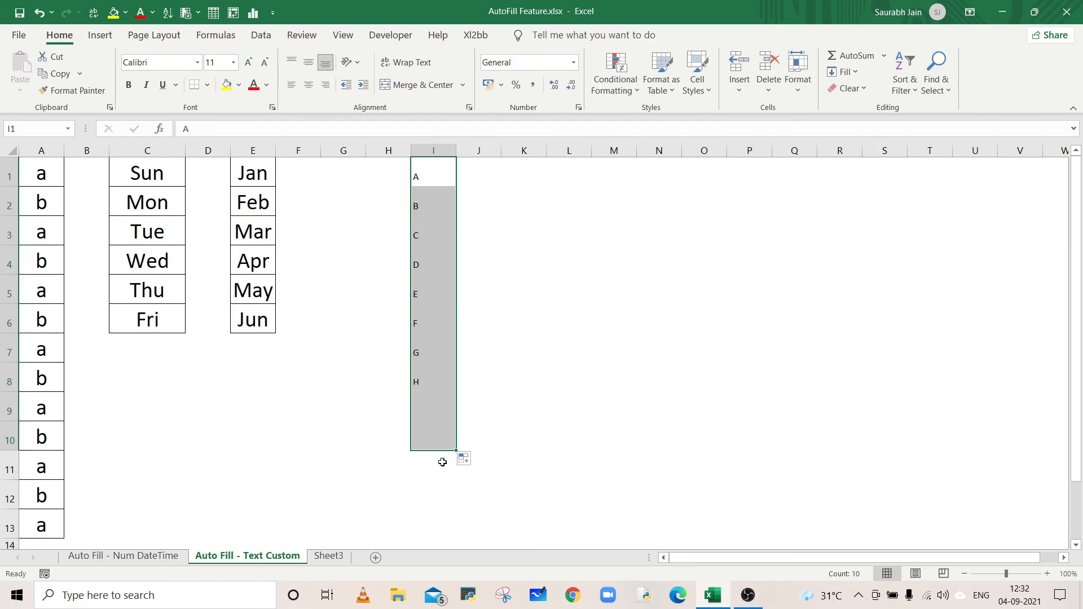